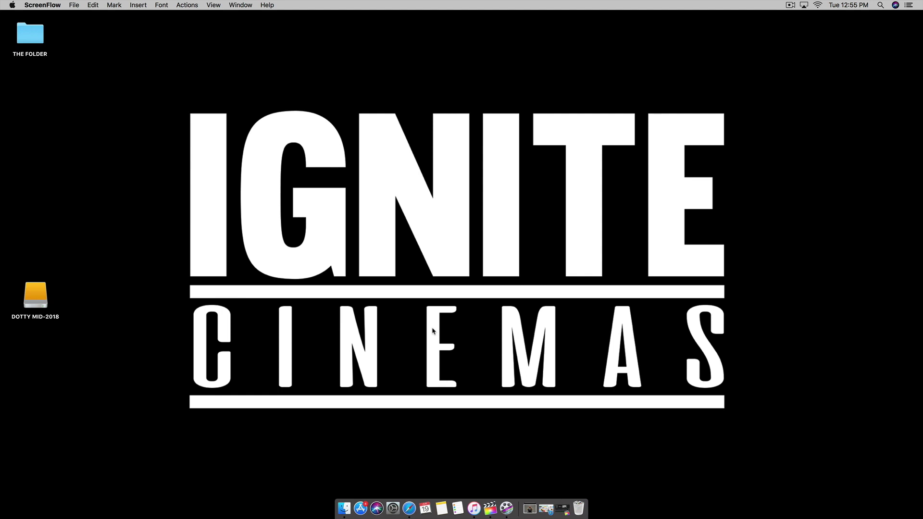
Step: Start a new project named 'cinematic slow mo tut'
{"action": "left_click", "coordinate": [563, 509]}
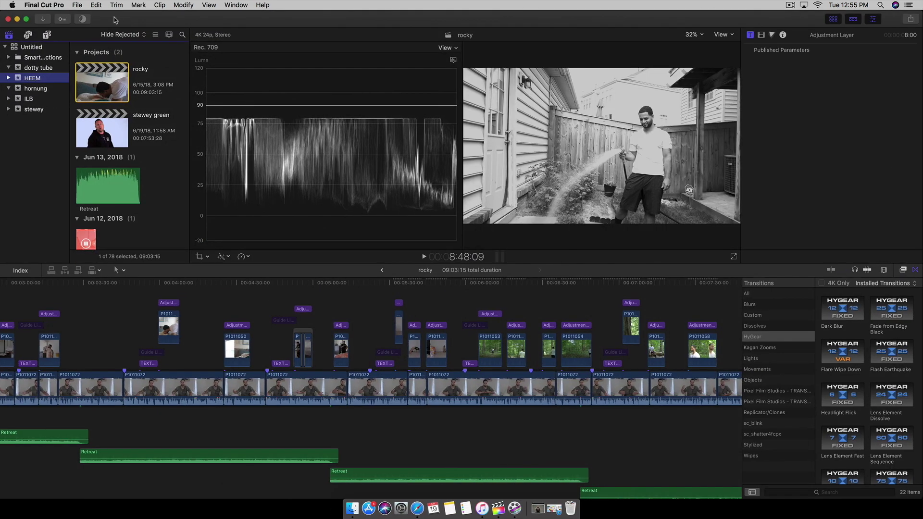
{"action": "left_click", "coordinate": [80, 8]}
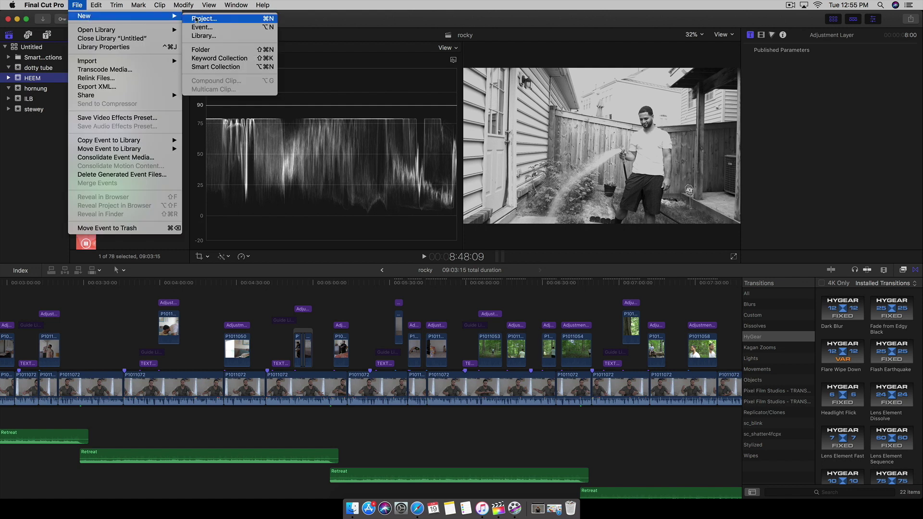
{"action": "left_click", "coordinate": [196, 19]}
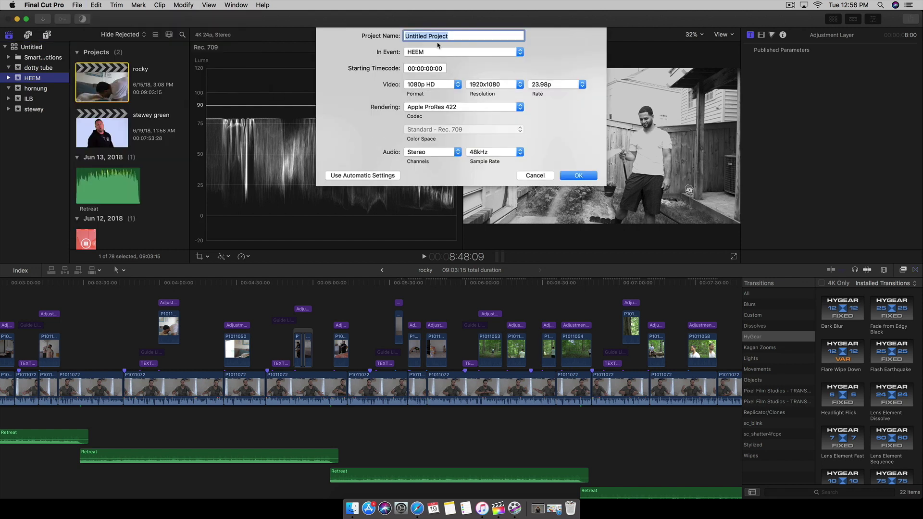
{"action": "type", "text": "cinematic slow mo tut"}
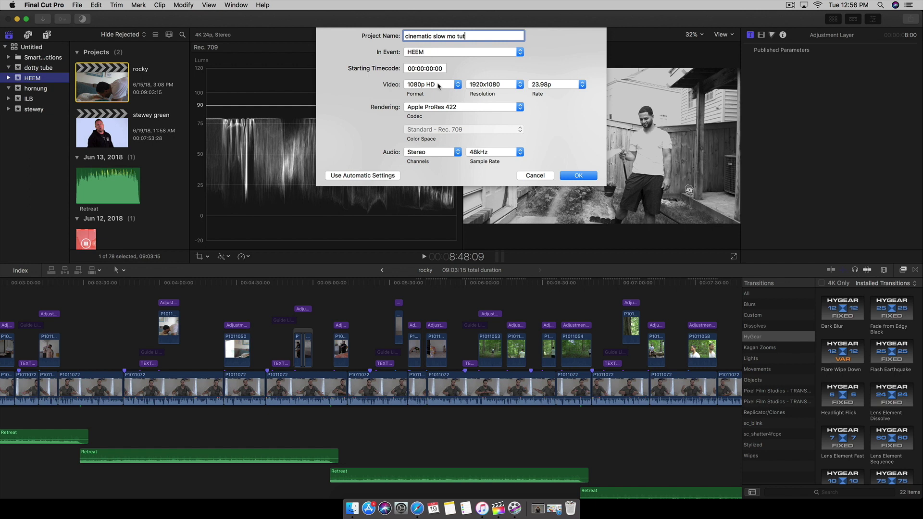
Step: Set the project format to 4K at 24p and create it
{"action": "left_click", "coordinate": [438, 86]}
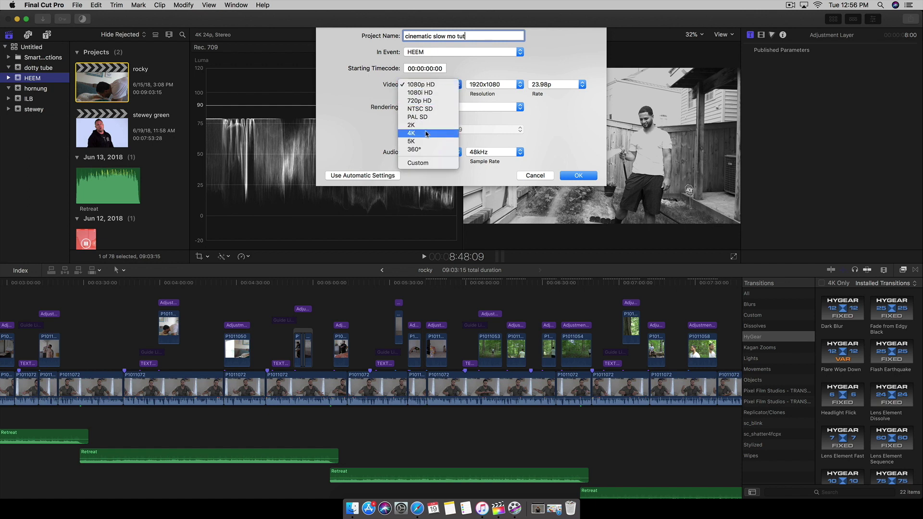
{"action": "left_click", "coordinate": [425, 134]}
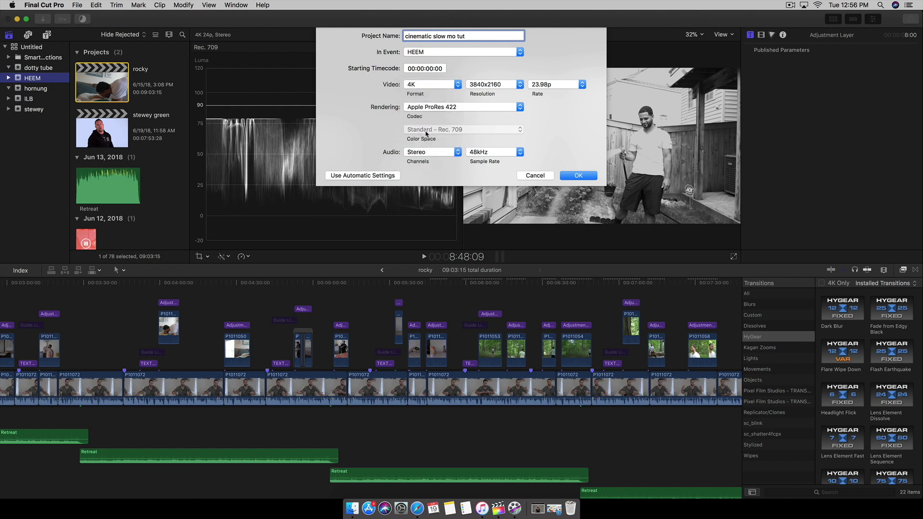
{"action": "left_click", "coordinate": [555, 86]}
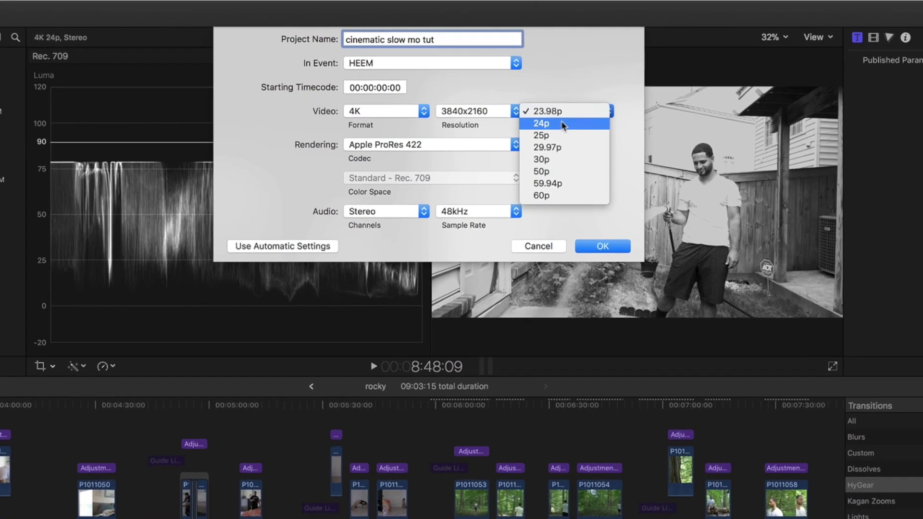
{"action": "left_click", "coordinate": [560, 109]}
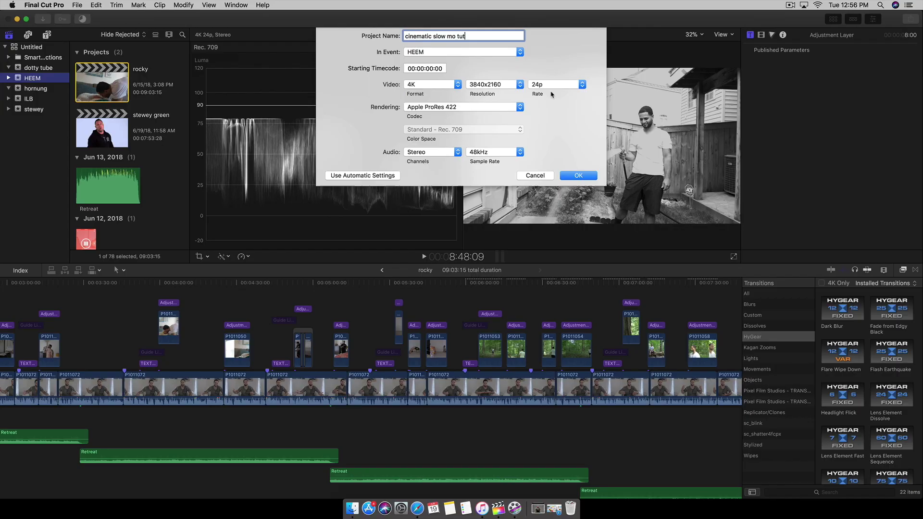
{"action": "left_click", "coordinate": [592, 144]}
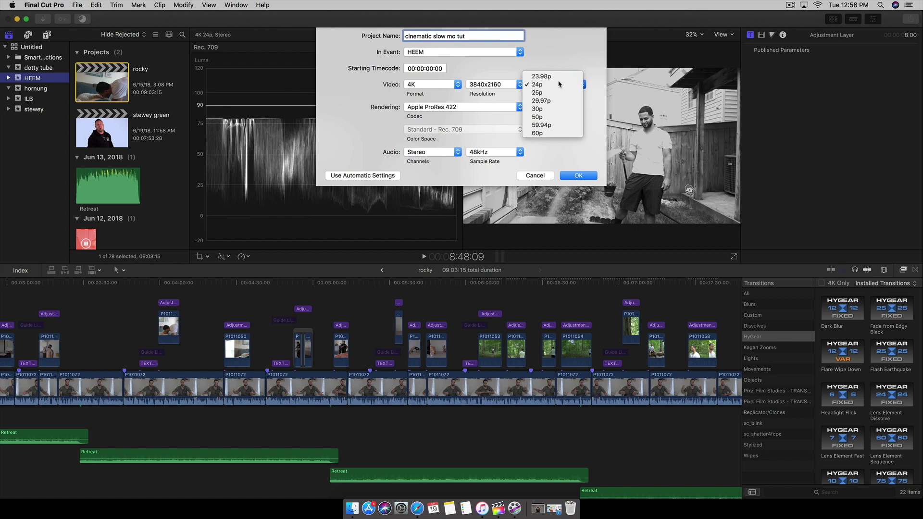
{"action": "left_click", "coordinate": [560, 85]}
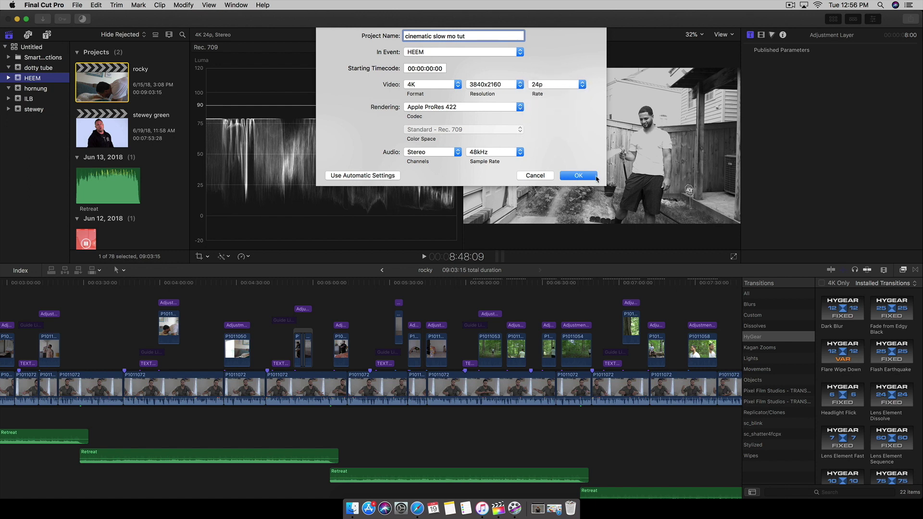
{"action": "left_click", "coordinate": [595, 176]}
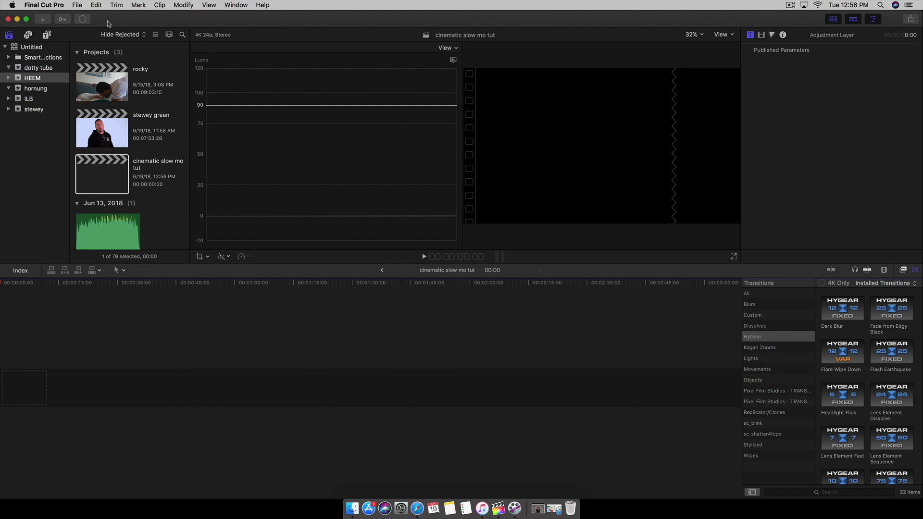
Step: Bring the forest clips from the external drive's work folder into the timeline, go full screen, select P1011053
{"action": "left_click_drag", "start_coordinate": [108, 23], "coordinate": [254, 23]}
{"action": "double_click", "coordinate": [35, 294]}
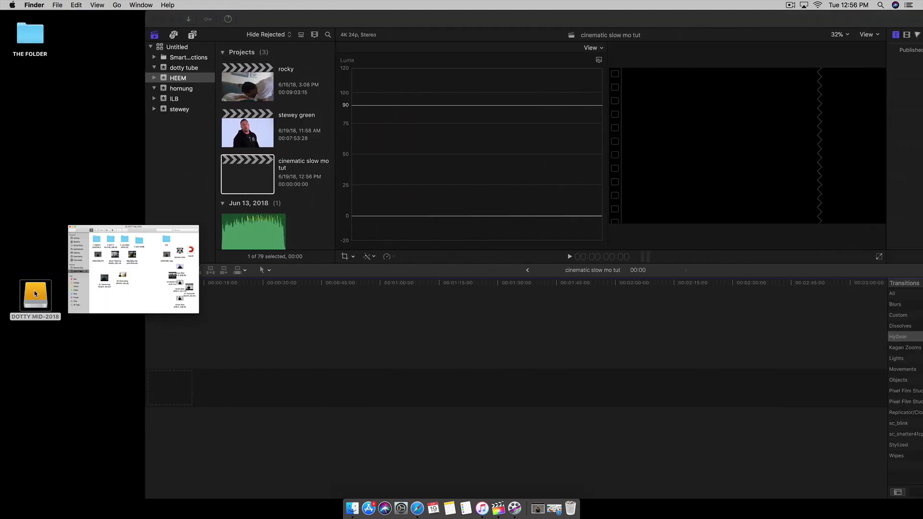
{"action": "left_click", "coordinate": [481, 93]}
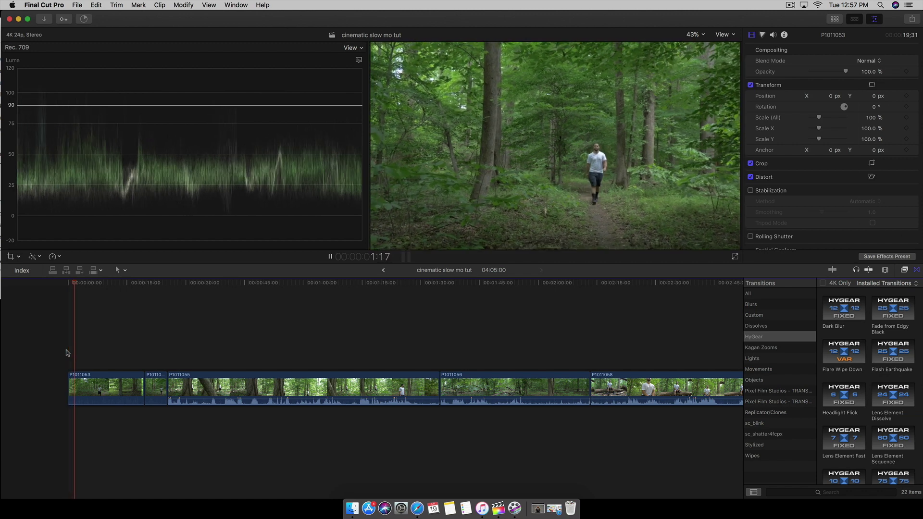
{"action": "key", "text": "space"}
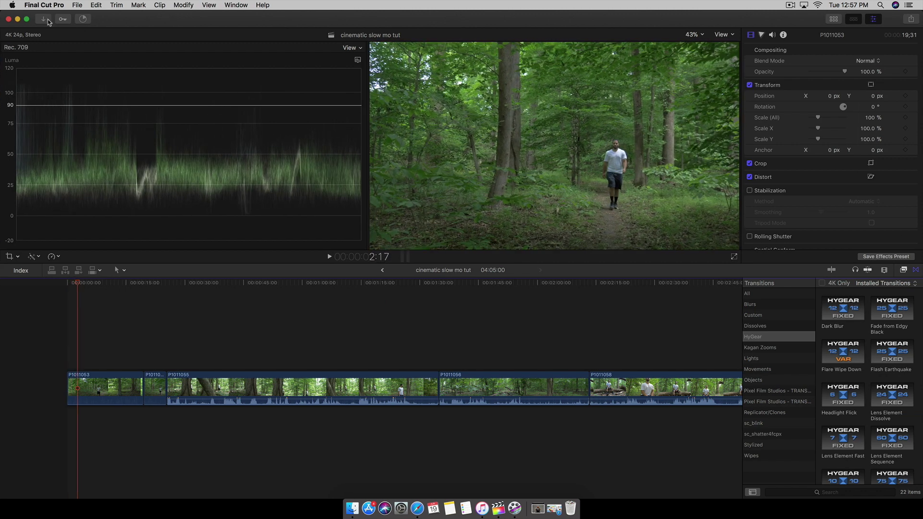
{"action": "left_click", "coordinate": [27, 19]}
{"action": "left_click", "coordinate": [87, 396]}
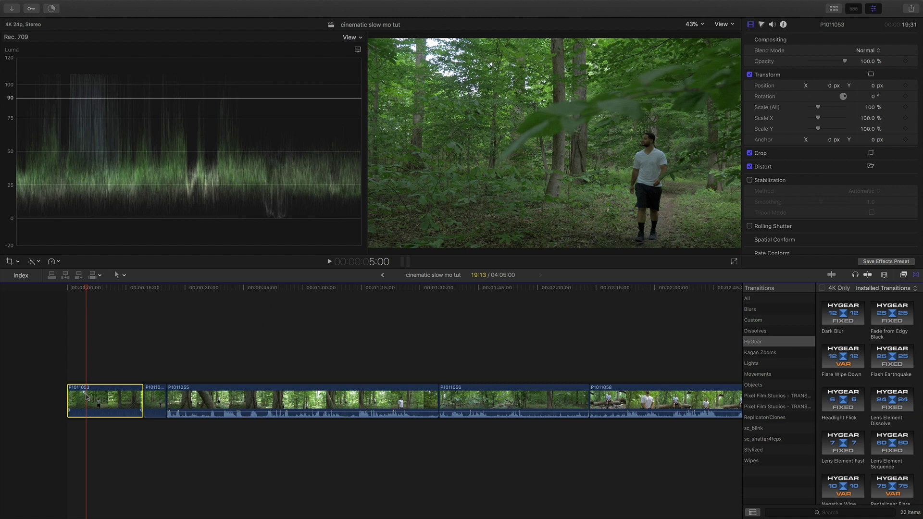
Step: Slow clip P1011053 to 50% with Optical Flow video quality
{"action": "left_click", "coordinate": [58, 263]}
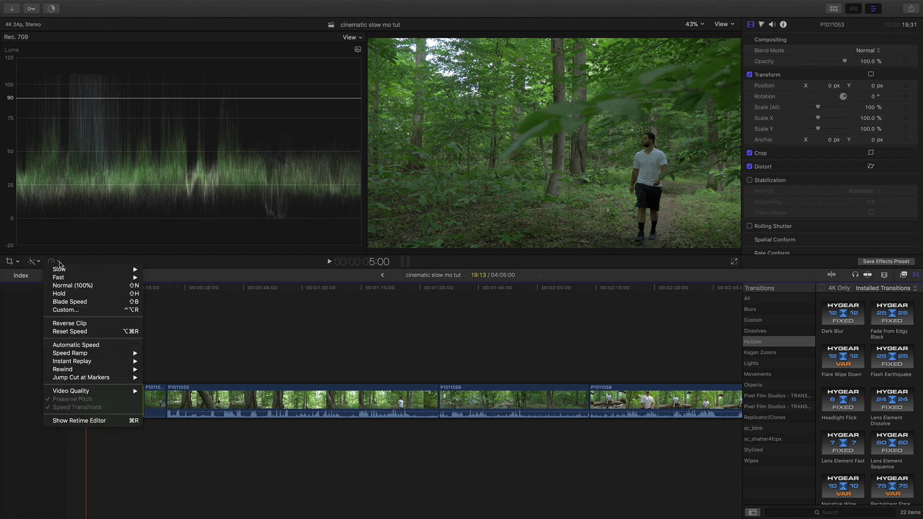
{"action": "mouse_move", "coordinate": [65, 270]}
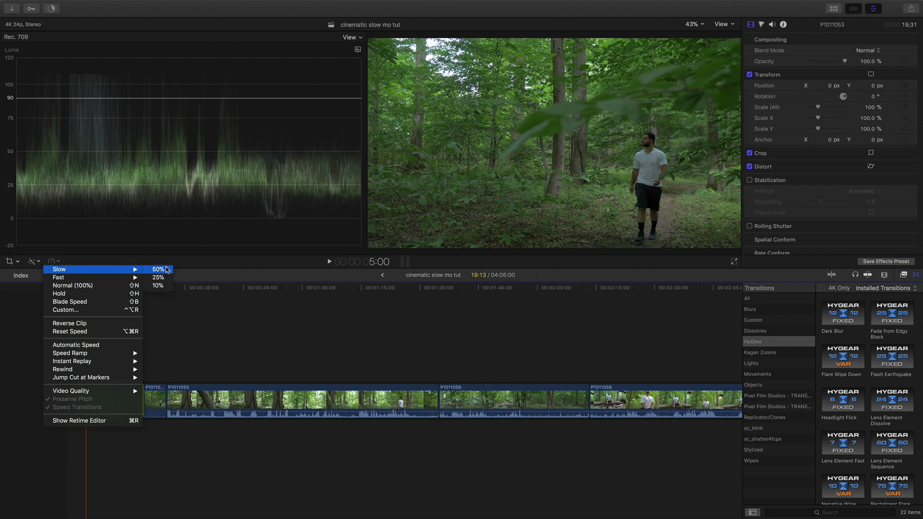
{"action": "left_click", "coordinate": [158, 270]}
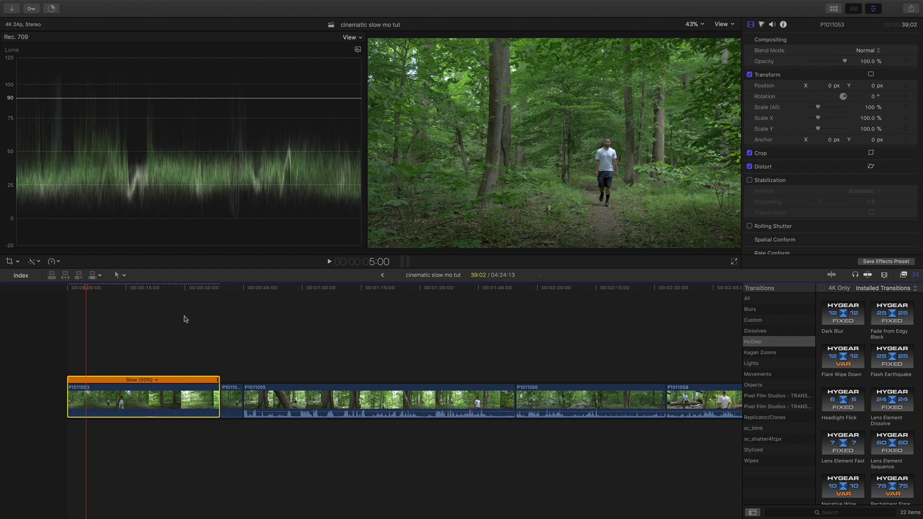
{"action": "left_click", "coordinate": [56, 262]}
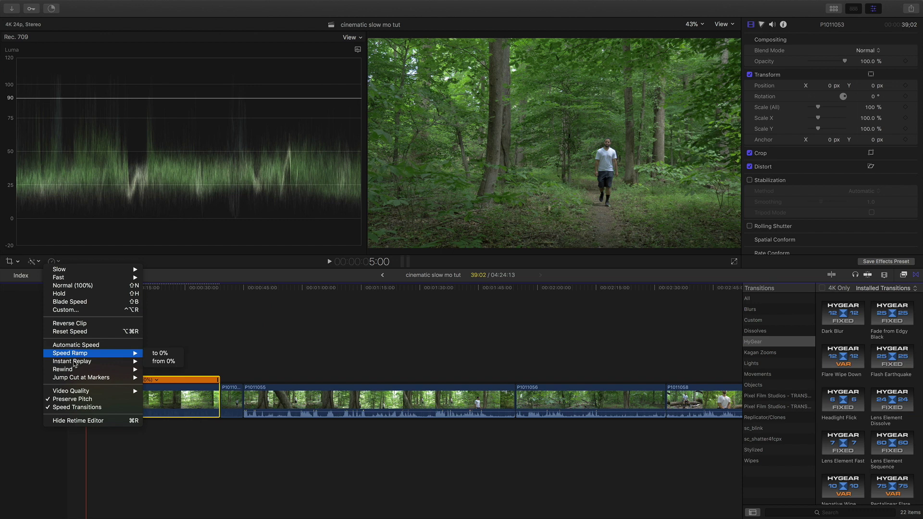
{"action": "mouse_move", "coordinate": [110, 391]}
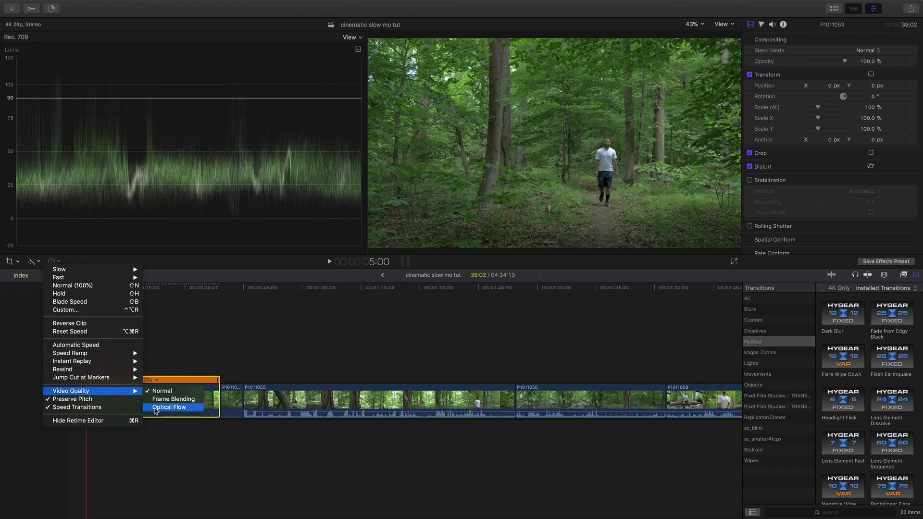
{"action": "left_click", "coordinate": [157, 407]}
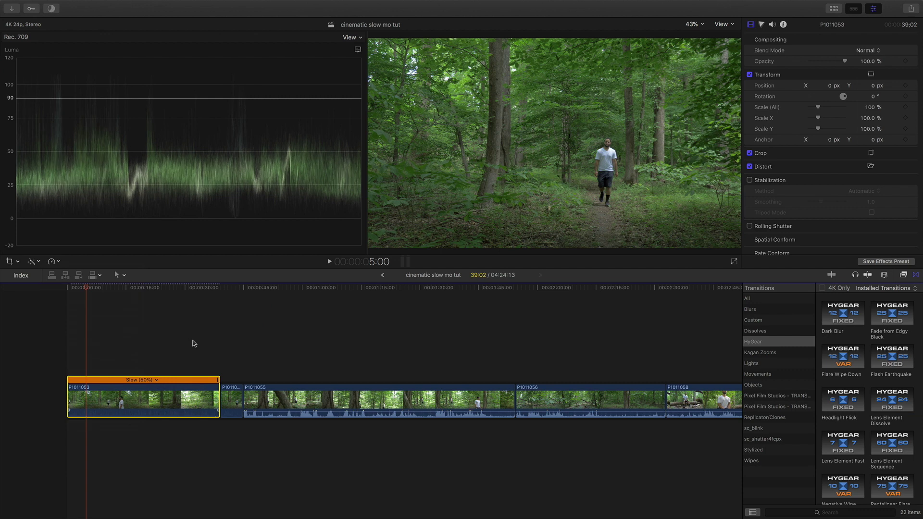
Step: Play the timeline from the start, then slow clip P1011054 to 50%
{"action": "left_click", "coordinate": [68, 356]}
{"action": "key", "text": "space"}
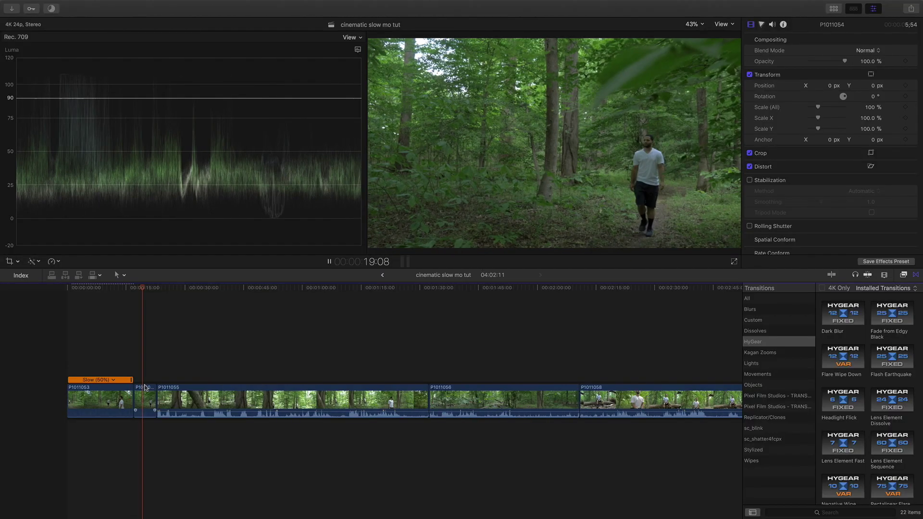
{"action": "left_click", "coordinate": [146, 401]}
{"action": "left_click", "coordinate": [58, 262]}
{"action": "mouse_move", "coordinate": [59, 269]}
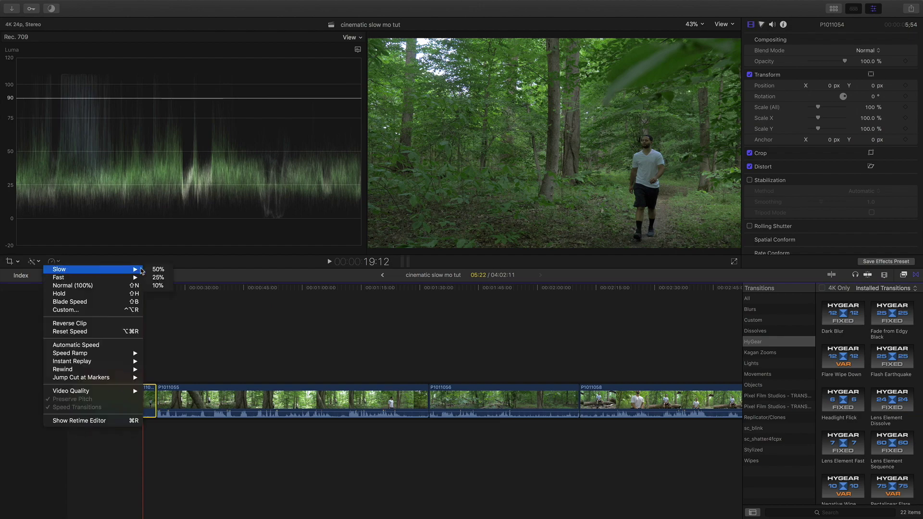
{"action": "left_click", "coordinate": [154, 285]}
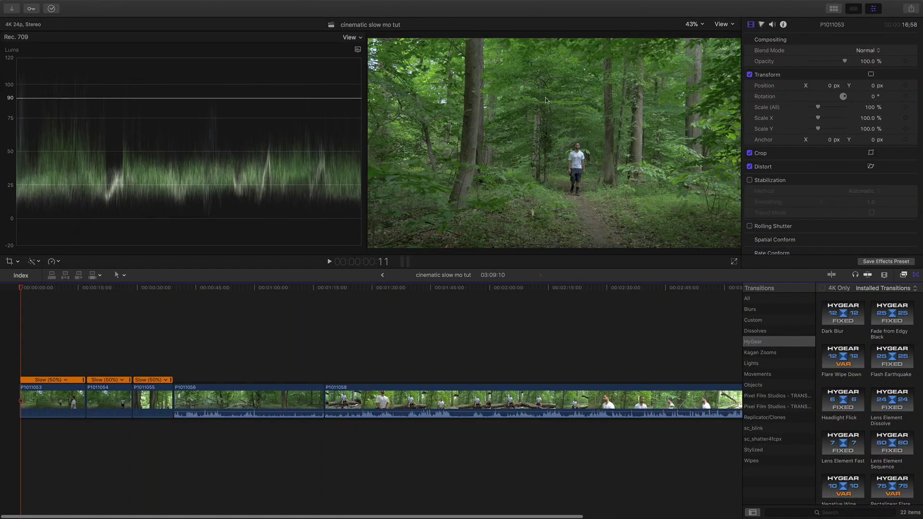
Step: Place an Adjustment Layer from the Titles browser above clip P1011053
{"action": "mouse_move", "coordinate": [875, 13]}
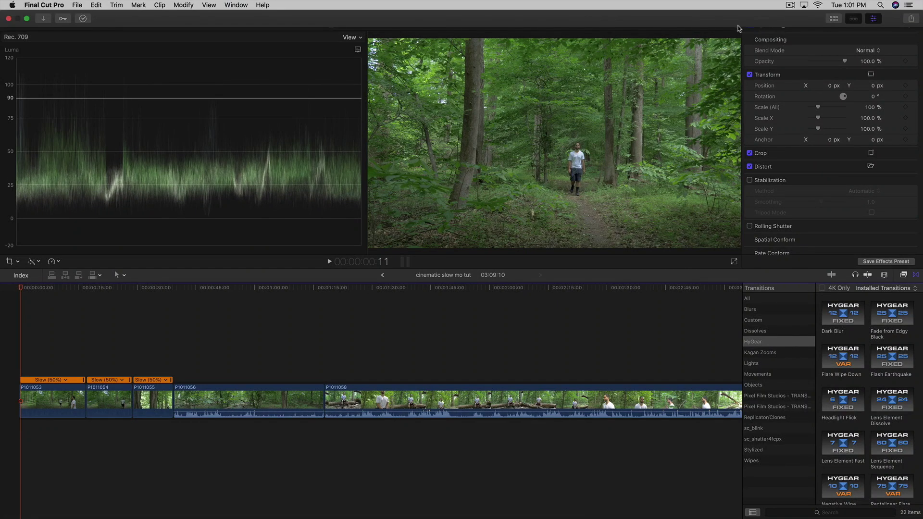
{"action": "left_click", "coordinate": [833, 19]}
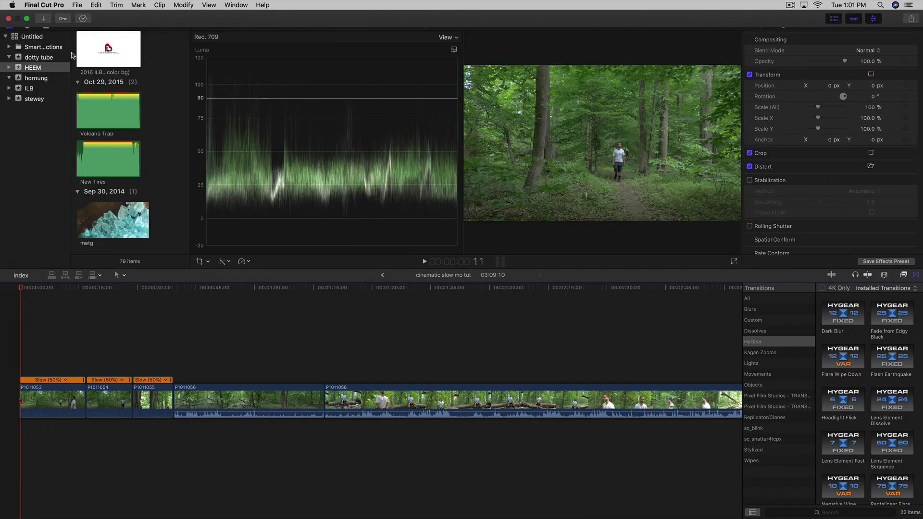
{"action": "key", "text": "alt+super+1"}
{"action": "left_click_drag", "start_coordinate": [98, 238], "coordinate": [87, 368]}
Step: Trim the Adjustment Layer's end to match clip P1011053 at 17:03
{"action": "left_click", "coordinate": [21, 356]}
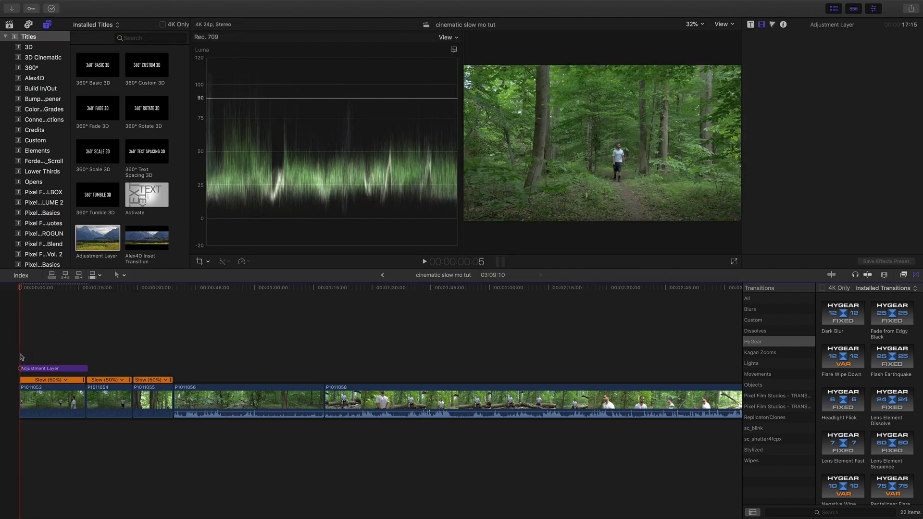
{"action": "left_click", "coordinate": [29, 368]}
{"action": "key", "text": "super+equal"}
{"action": "key", "text": "super+equal"}
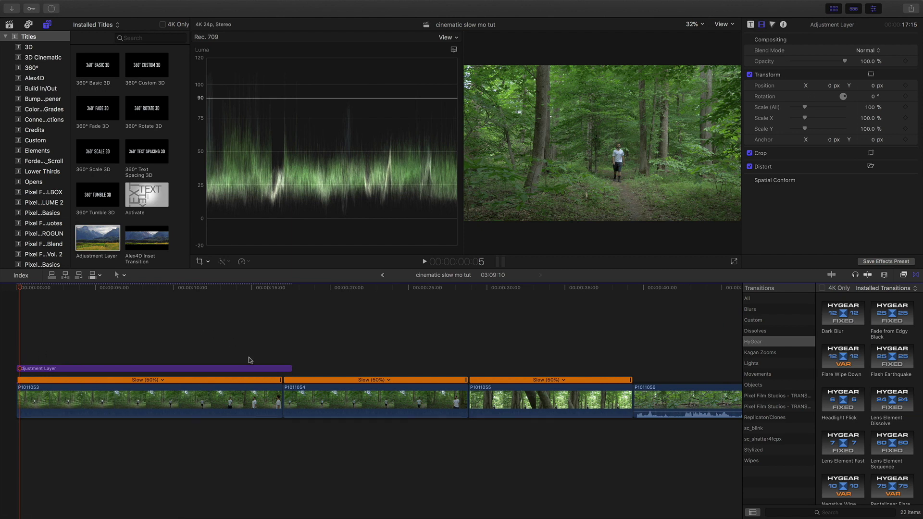
{"action": "left_click_drag", "start_coordinate": [290, 367], "coordinate": [284, 367]}
{"action": "left_click", "coordinate": [106, 352]}
{"action": "left_click", "coordinate": [111, 368]}
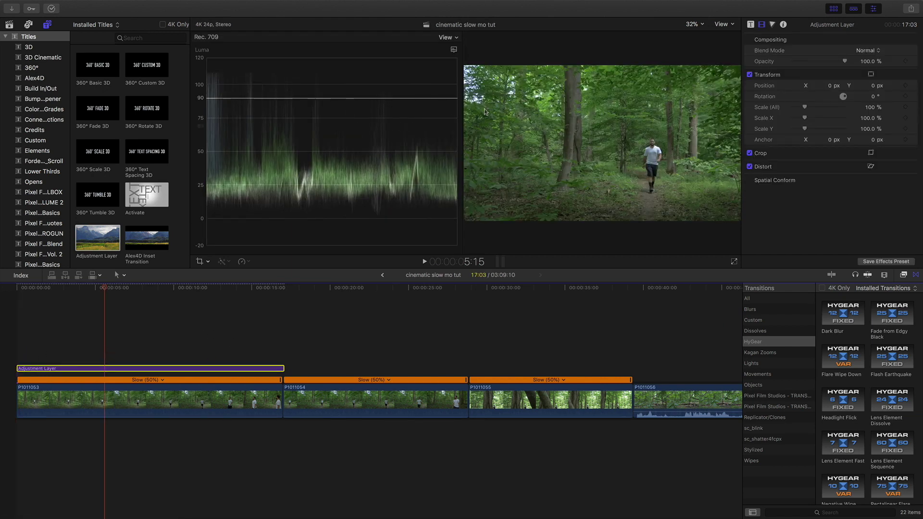
Step: Lower the Adjustment Layer's shadows and highlights exposure in the Color Board
{"action": "left_click", "coordinate": [831, 9]}
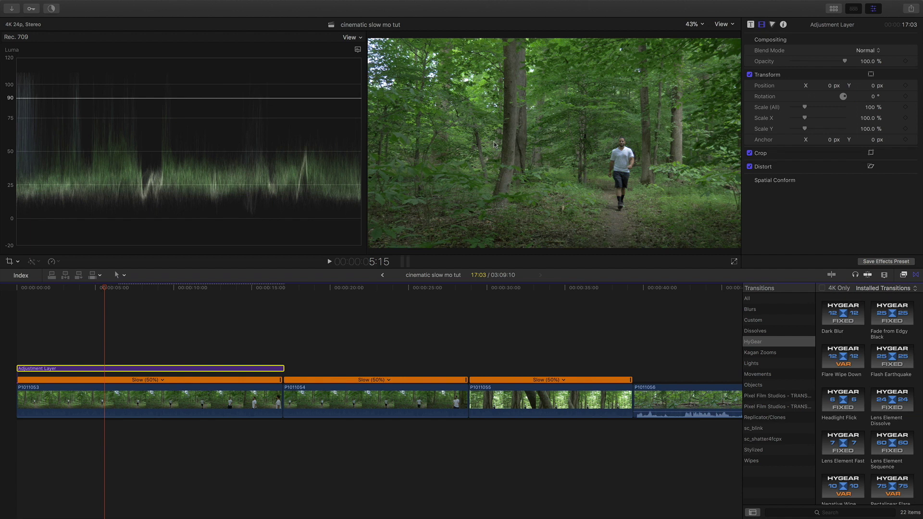
{"action": "key", "text": "super+6"}
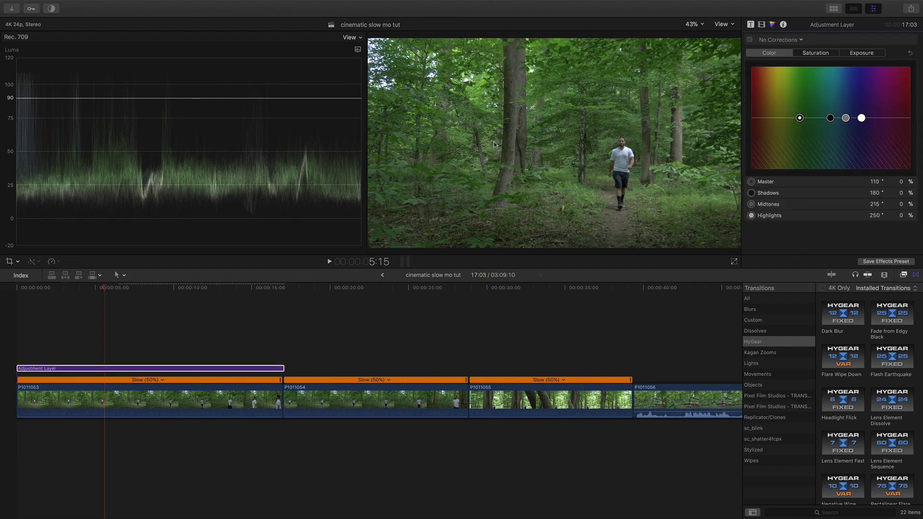
{"action": "left_click", "coordinate": [872, 53]}
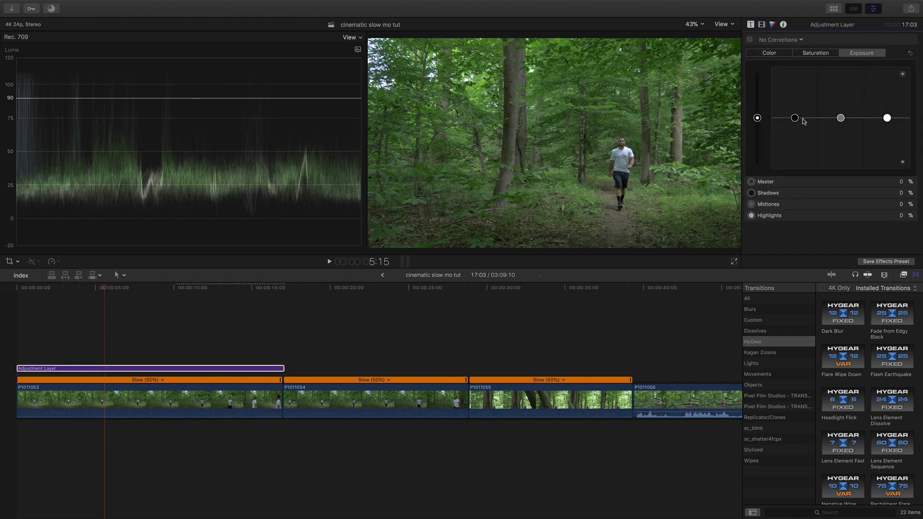
{"action": "left_click_drag", "start_coordinate": [802, 119], "coordinate": [802, 122]}
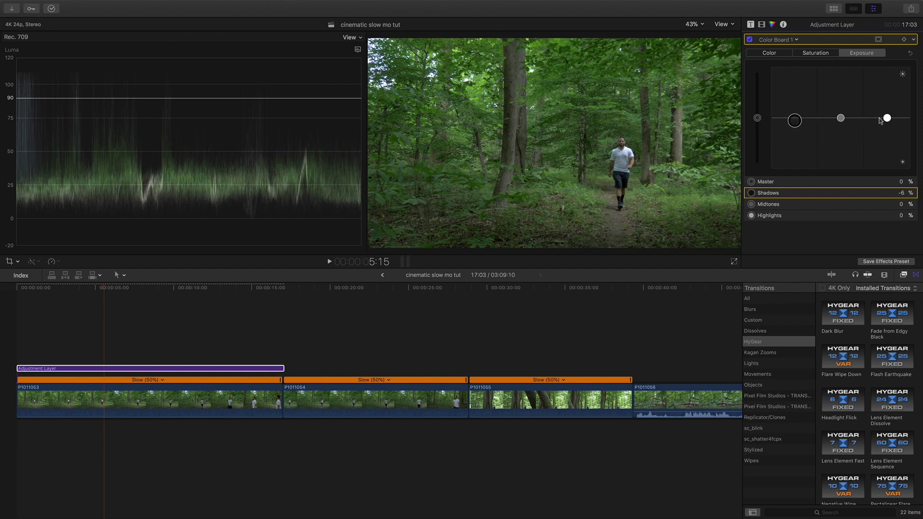
{"action": "left_click_drag", "start_coordinate": [880, 120], "coordinate": [797, 126]}
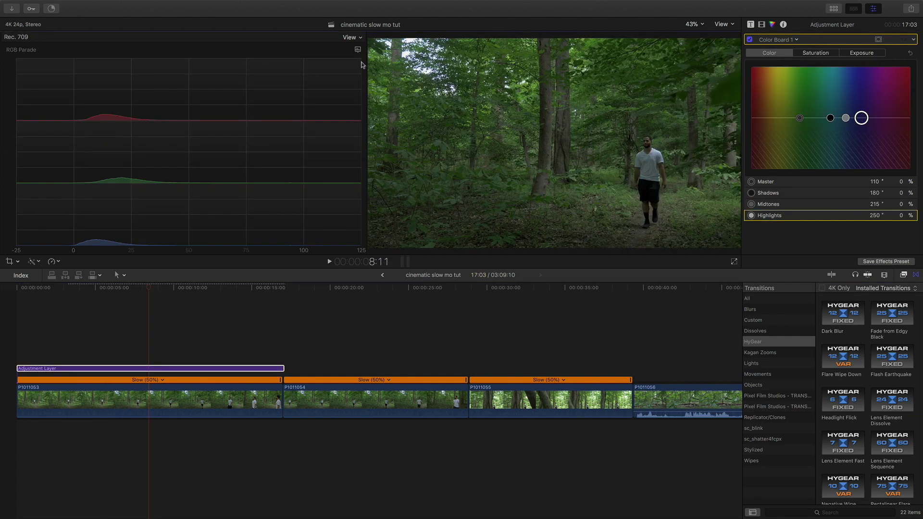
{"action": "left_click", "coordinate": [845, 118]}
Step: Switch the scope to RGB Parade and add a Color Curves correction
{"action": "key", "text": "ctrl+super+e"}
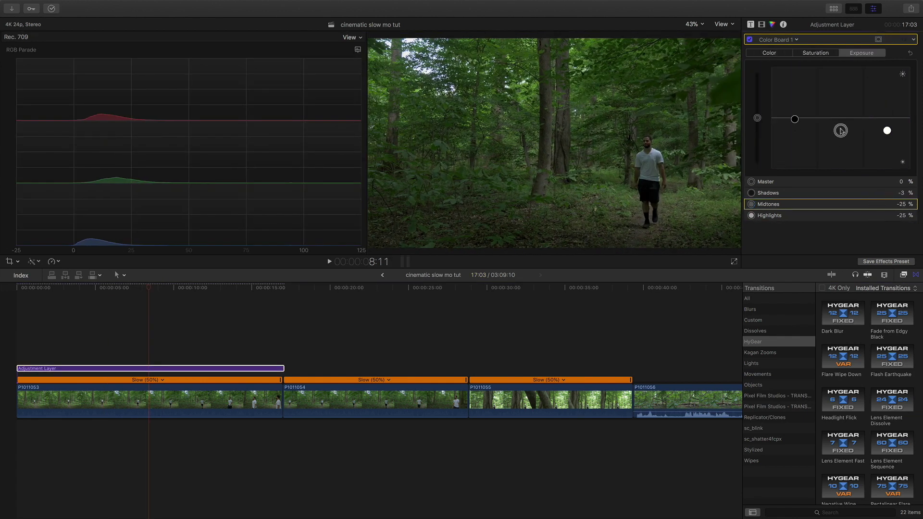
{"action": "left_click", "coordinate": [777, 40]}
{"action": "left_click", "coordinate": [793, 85]}
{"action": "left_click", "coordinate": [27, 337]}
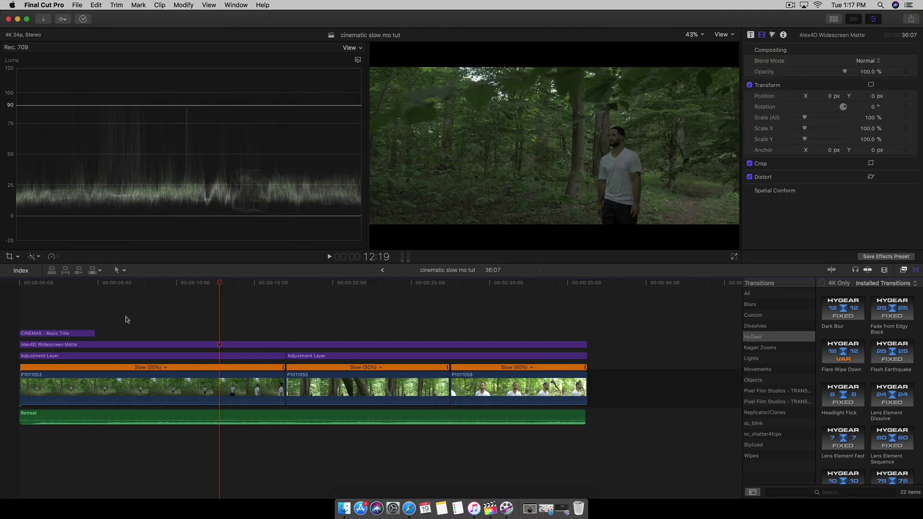
Step: Drop the Adjustment Layer's master saturation to -56% on Color Board 1
{"action": "left_click", "coordinate": [234, 356]}
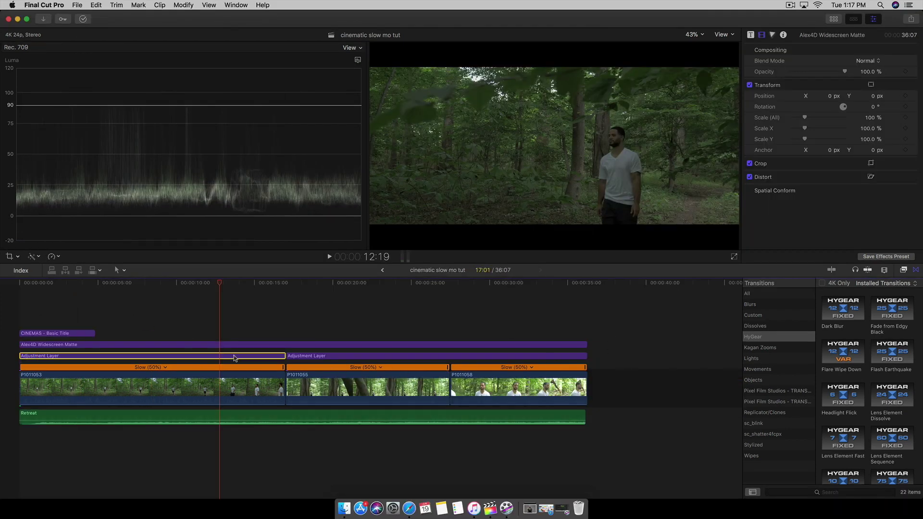
{"action": "left_click", "coordinate": [882, 62]}
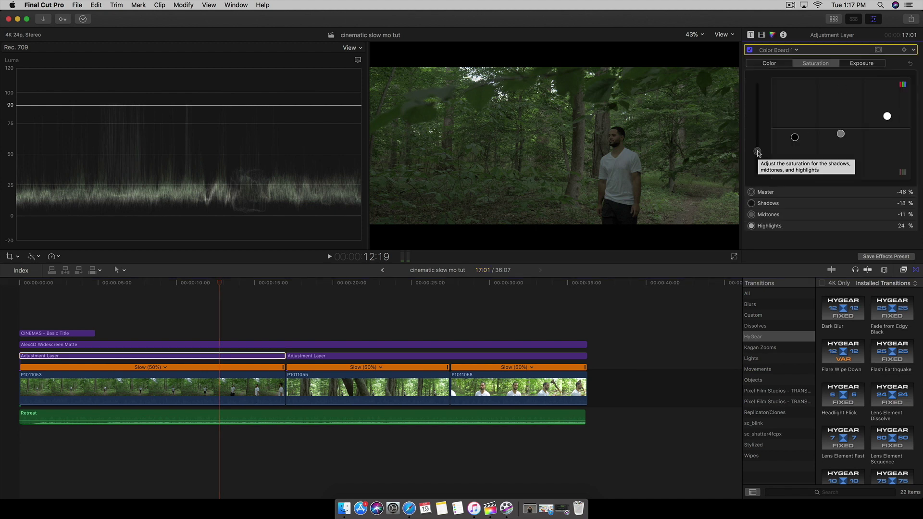
{"action": "mouse_move", "coordinate": [758, 153]}
{"action": "left_mouse_down"}
{"action": "mouse_move", "coordinate": [759, 130]}
{"action": "mouse_move", "coordinate": [759, 159]}
{"action": "left_mouse_up"}
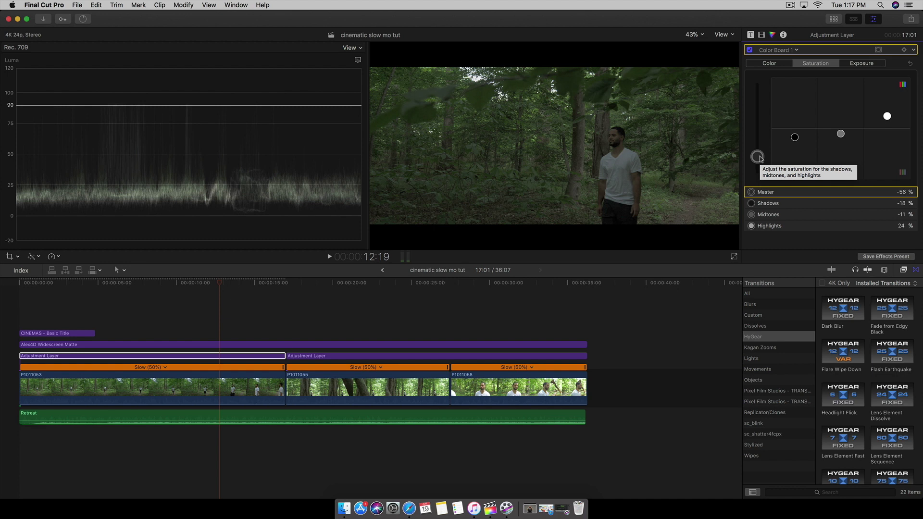
{"action": "left_click_drag", "start_coordinate": [292, 287], "coordinate": [348, 293]}
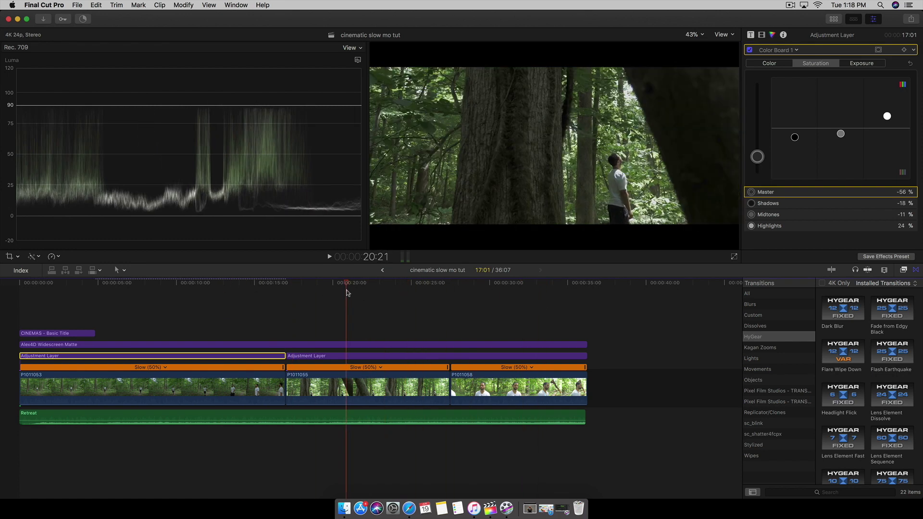
{"action": "left_click", "coordinate": [355, 345]}
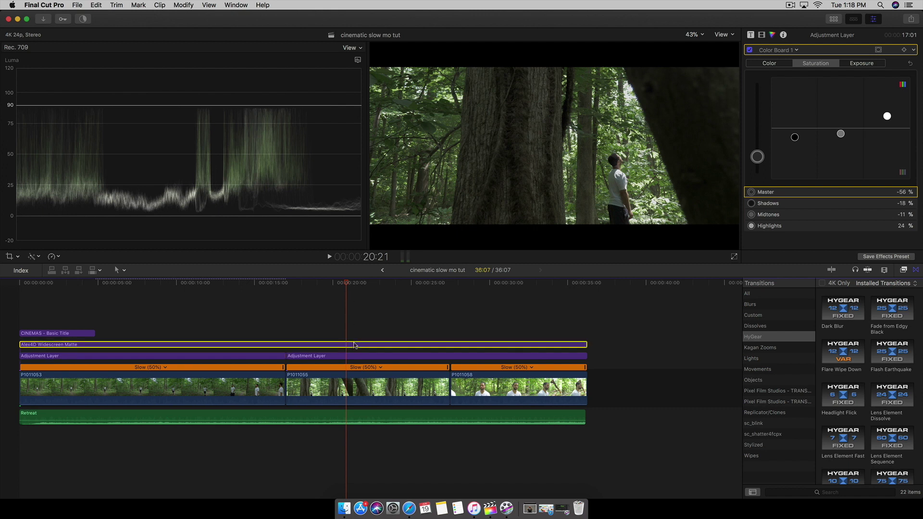
Step: Set clip P1011055's Transform Position Y to 252 px in the Video Inspector
{"action": "left_click", "coordinate": [349, 374]}
{"action": "left_click", "coordinate": [751, 35]}
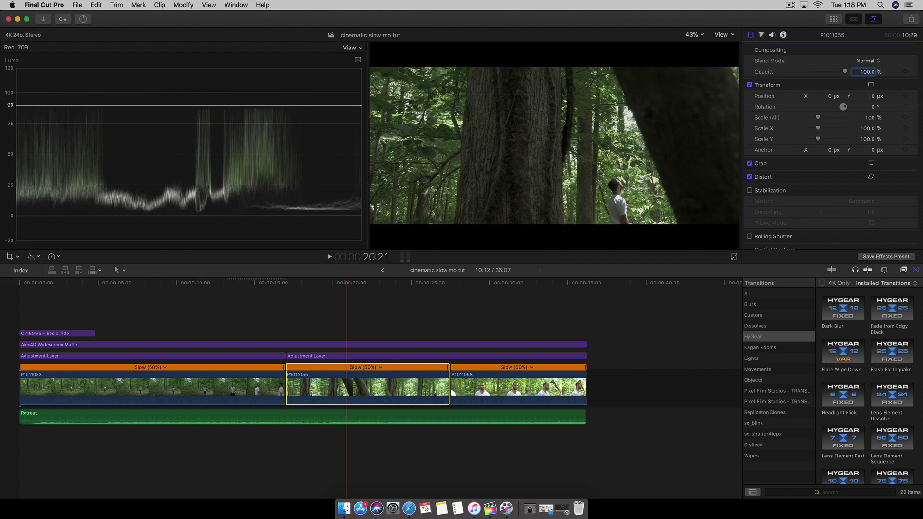
{"action": "left_click", "coordinate": [350, 395]}
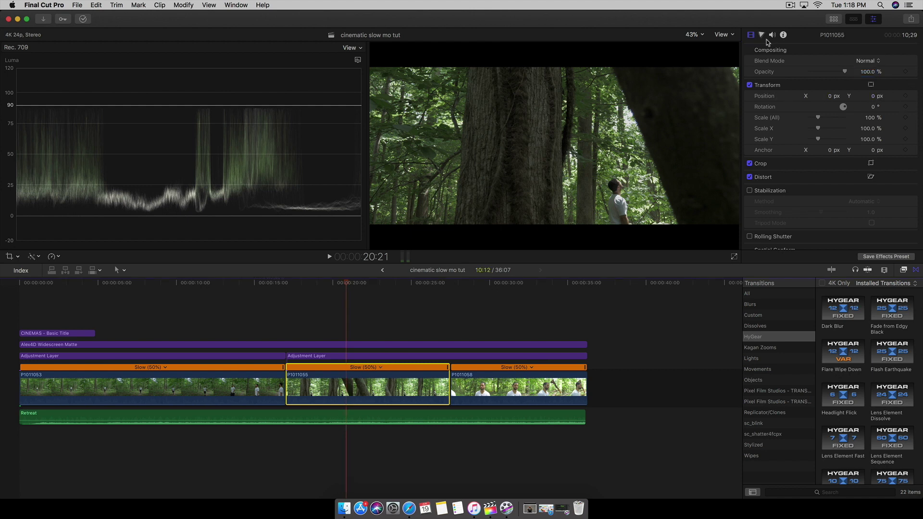
{"action": "left_click", "coordinate": [873, 98]}
{"action": "type", "text": "-22"}
{"action": "key", "text": "Return"}
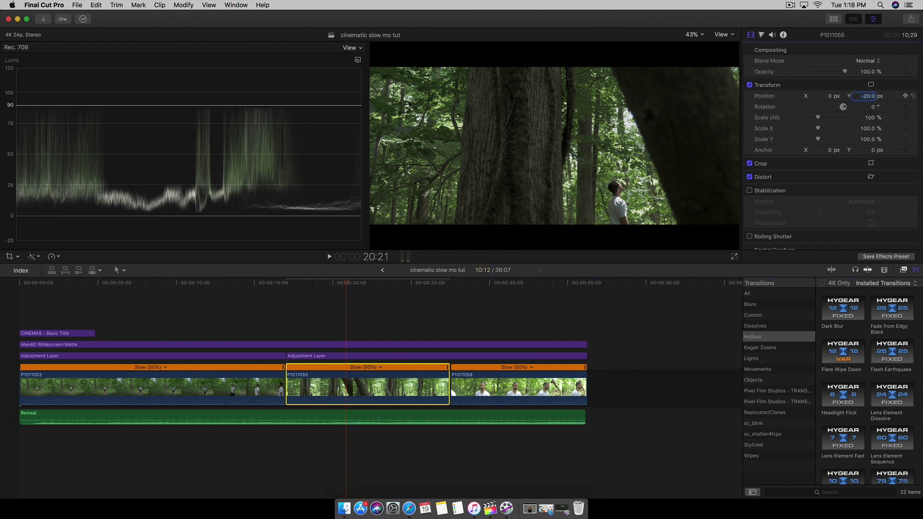
{"action": "type", "text": "138"}
{"action": "key", "text": "Return"}
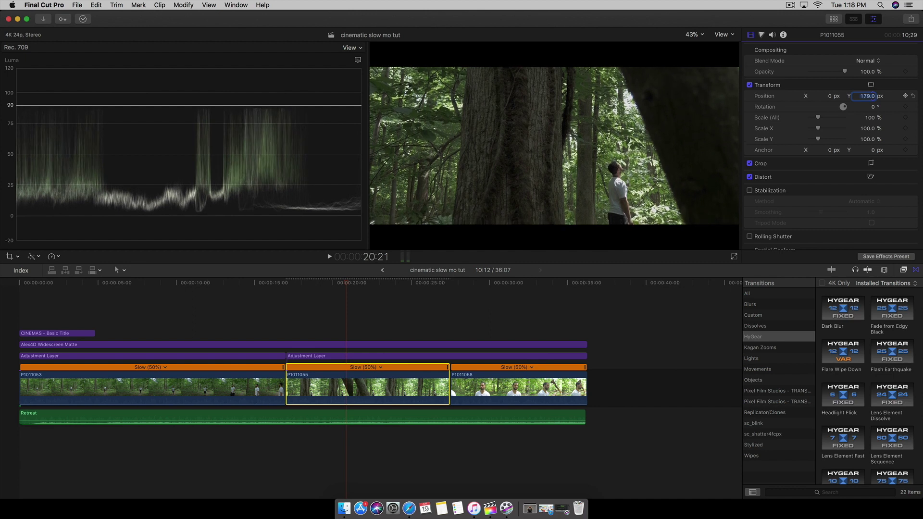
{"action": "left_click_drag", "start_coordinate": [868, 95], "coordinate": [864, 96]}
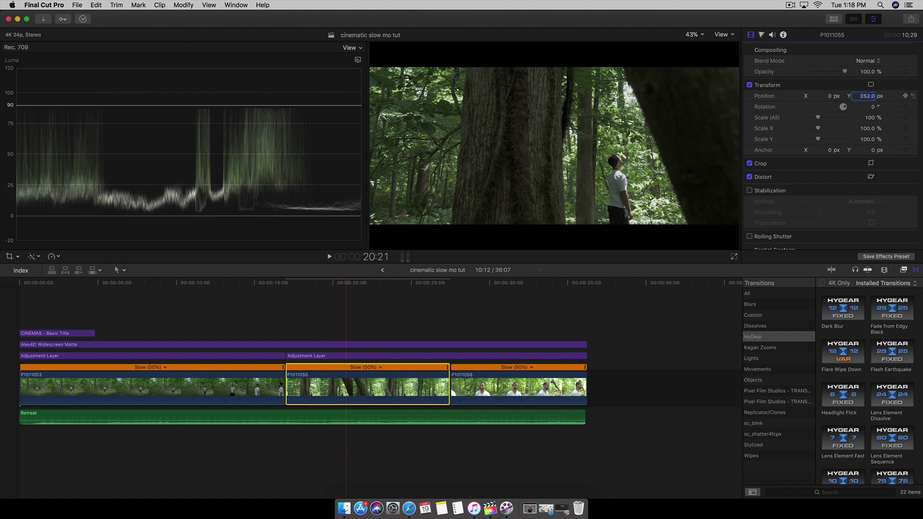
Step: Play back the repositioned P1011055 to review it
{"action": "left_click", "coordinate": [290, 312]}
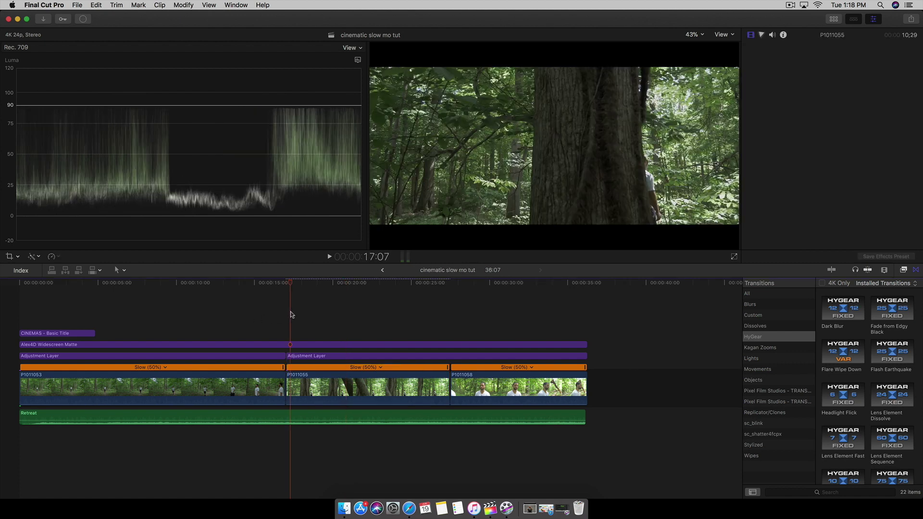
{"action": "key", "text": "space"}
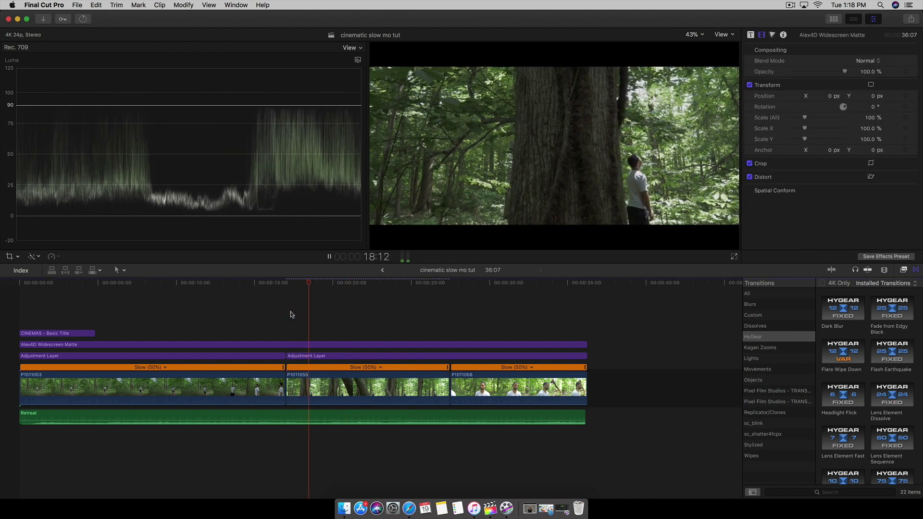
{"action": "key", "text": "space"}
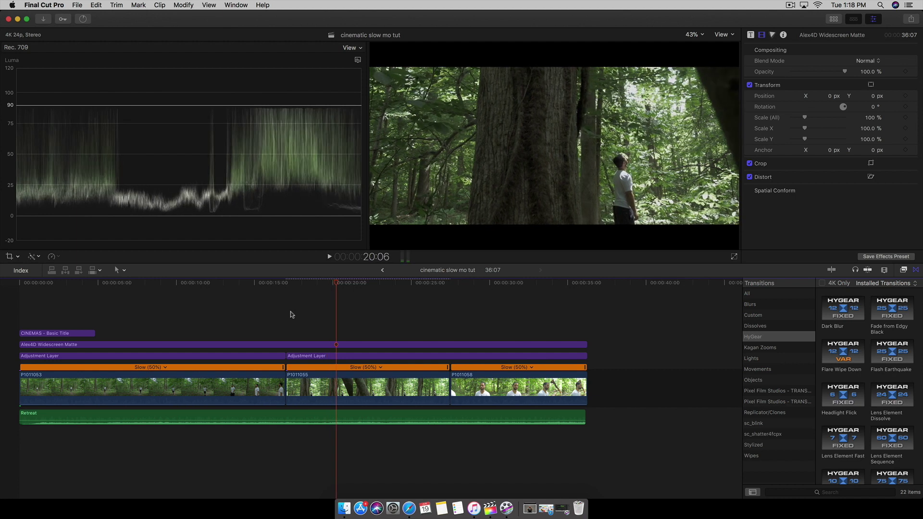